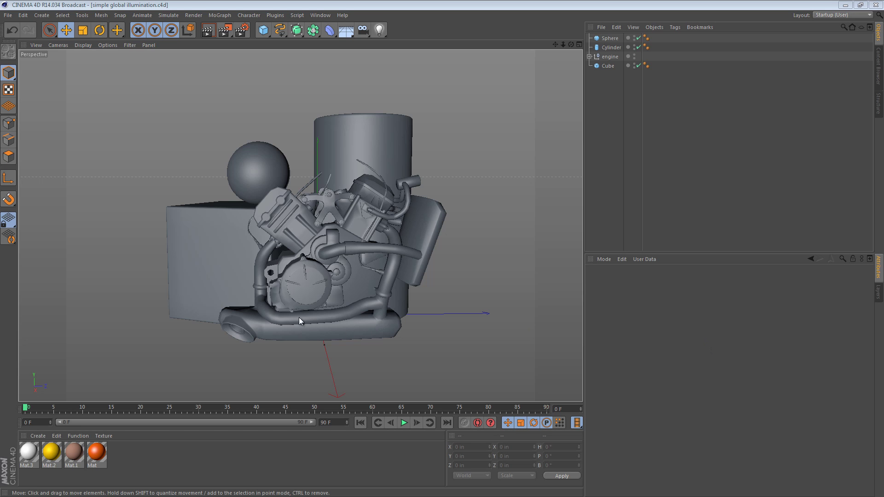
Orbit the Perspective view slightly around the engine, cube, sphere and cylinder.
{"action": "left_click_drag", "start_coordinate": [281, 264], "coordinate": [299, 305], "text": "alt"}
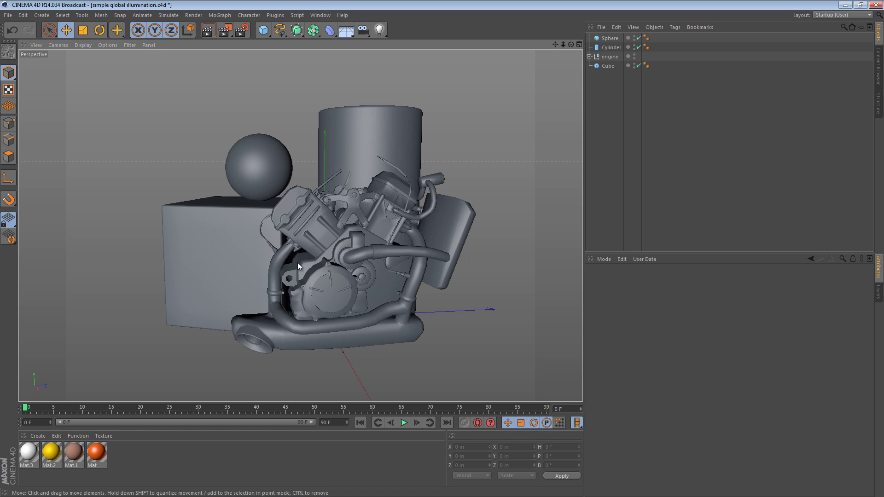
{"action": "mouse_move", "coordinate": [313, 234]}
{"action": "left_mouse_down", "text": "alt"}
{"action": "mouse_move", "coordinate": [321, 238]}
{"action": "mouse_move", "coordinate": [309, 243]}
{"action": "left_mouse_up", "text": "alt"}
Turn the viewport's default light to a new direction and re-render to compare.
{"action": "left_click", "coordinate": [102, 44]}
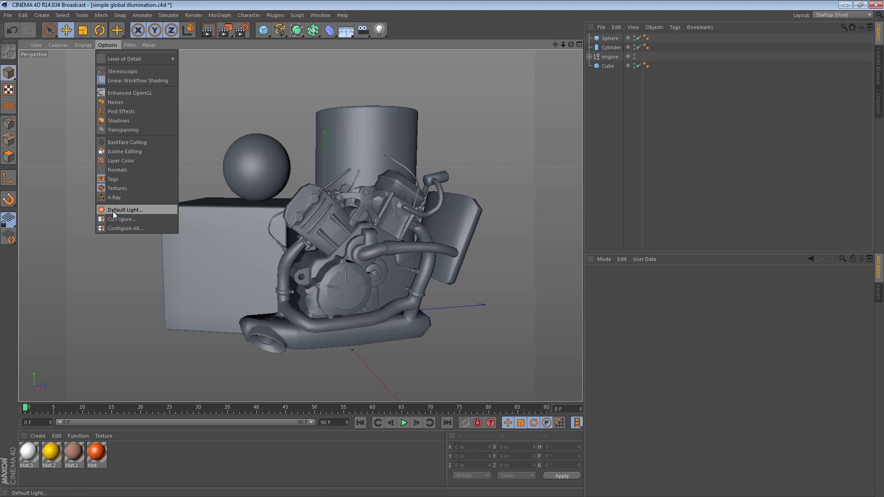
{"action": "left_click", "coordinate": [540, 206]}
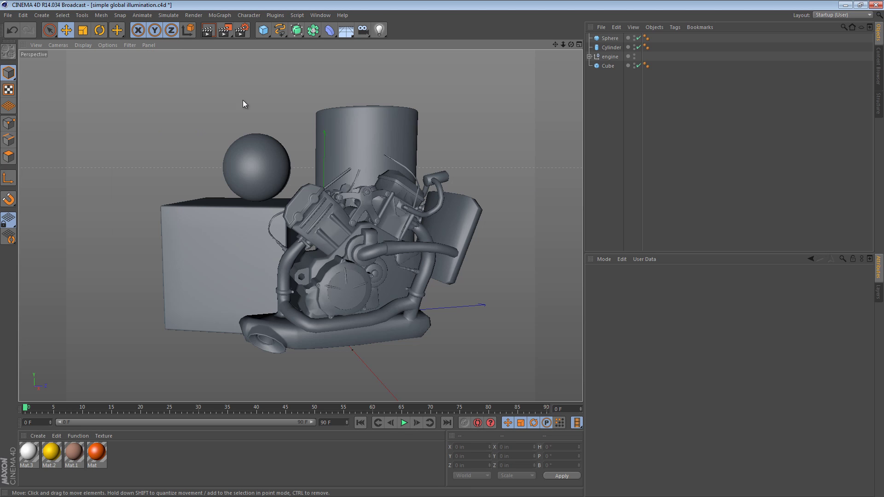
{"action": "key", "text": "ctrl+r"}
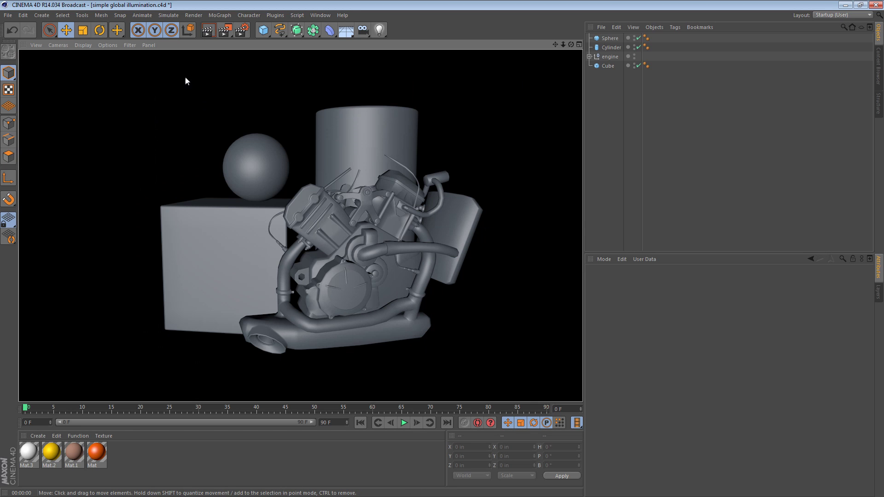
{"action": "left_click", "coordinate": [99, 44]}
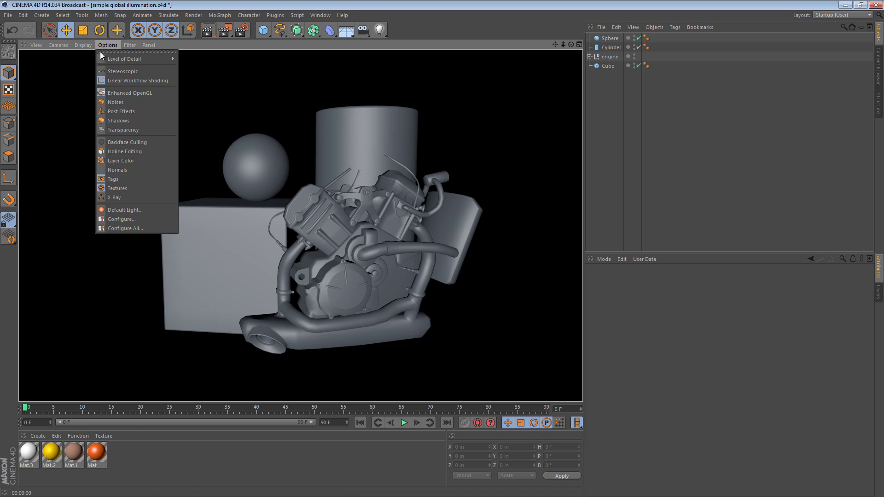
{"action": "left_click", "coordinate": [160, 214]}
{"action": "mouse_move", "coordinate": [585, 190]}
{"action": "left_mouse_down"}
{"action": "mouse_move", "coordinate": [594, 188]}
{"action": "mouse_move", "coordinate": [593, 200]}
{"action": "mouse_move", "coordinate": [595, 176]}
{"action": "mouse_move", "coordinate": [620, 175]}
{"action": "left_mouse_up"}
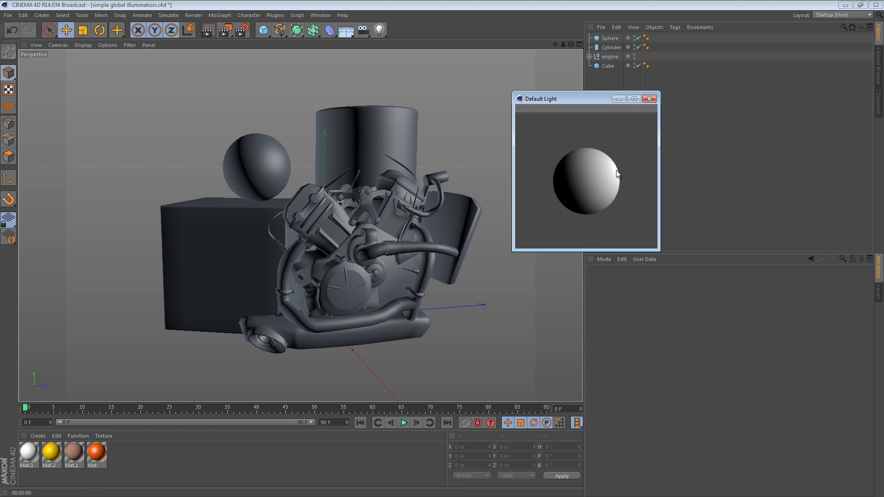
{"action": "left_click", "coordinate": [650, 99]}
{"action": "key", "text": "ctrl+r"}
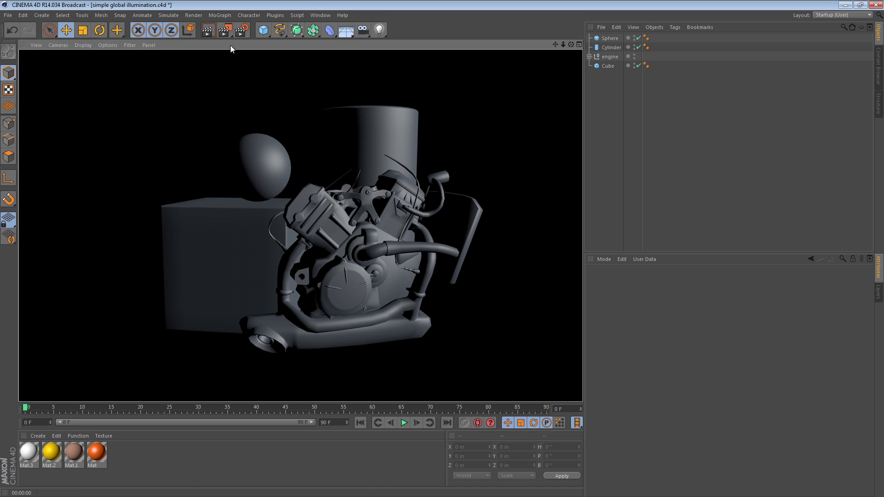
Check the general Options page in Render Settings, then close it.
{"action": "left_click", "coordinate": [242, 31]}
{"action": "left_click", "coordinate": [475, 185]}
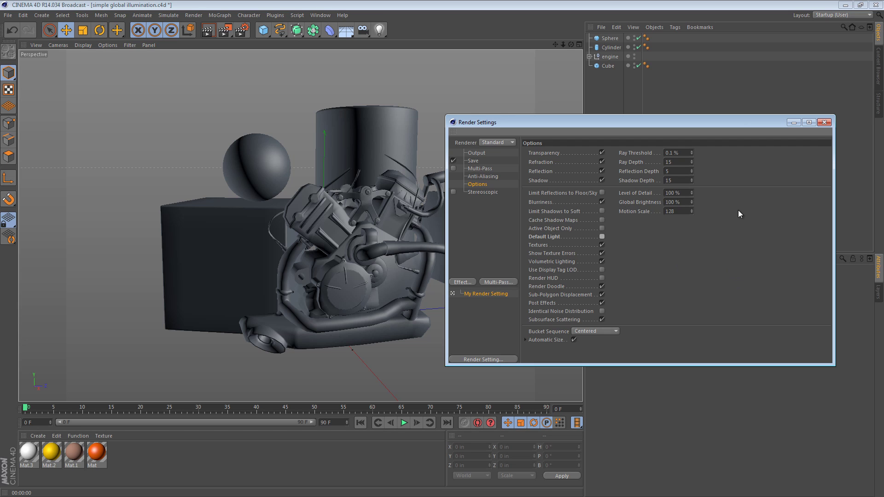
{"action": "left_click", "coordinate": [825, 123]}
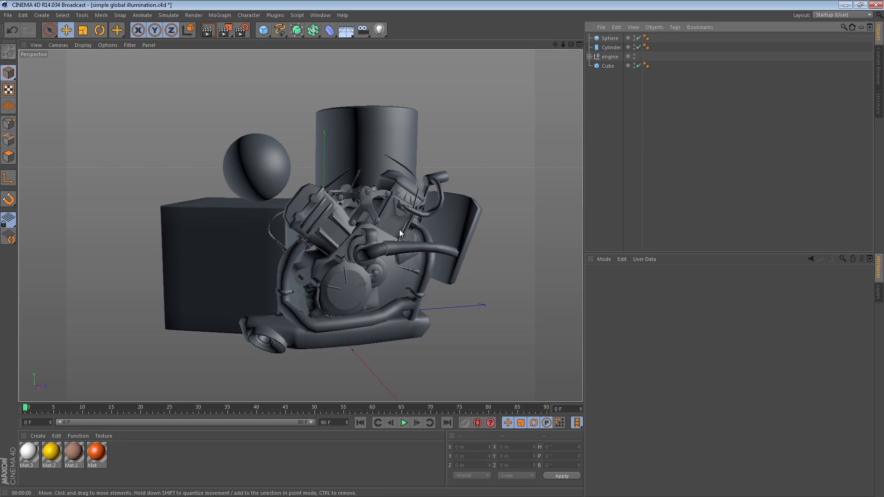
Add Floor and Sky objects and test-render the view.
{"action": "left_click", "coordinate": [347, 31]}
{"action": "left_click_drag", "start_coordinate": [345, 32], "coordinate": [419, 43]}
{"action": "left_click", "coordinate": [668, 201]}
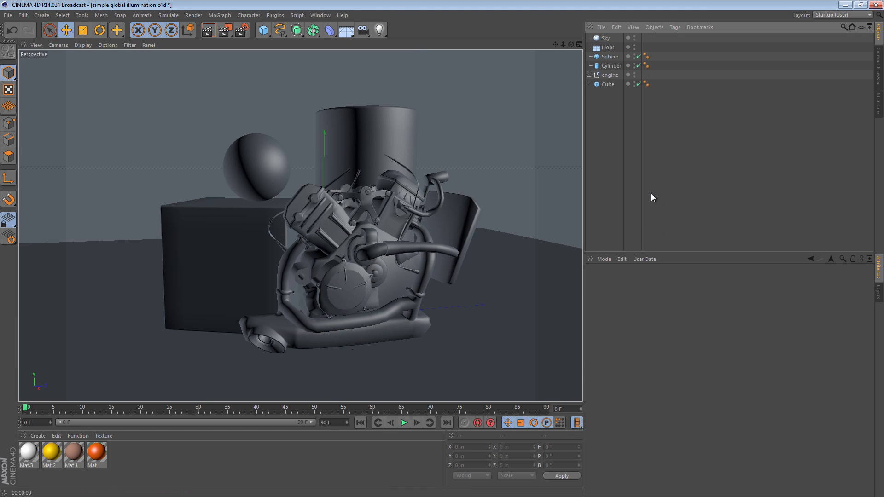
{"action": "left_click", "coordinate": [208, 30]}
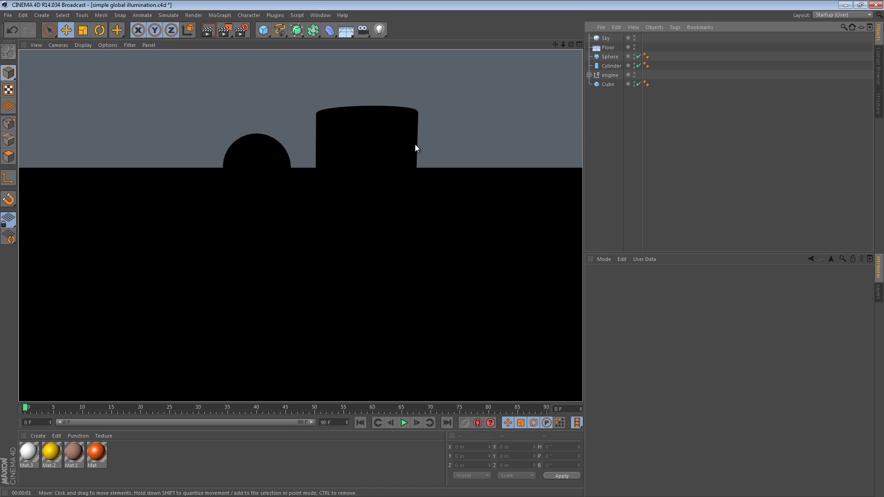
{"action": "left_click", "coordinate": [143, 452]}
Make Mat.3 pure white at 100%, apply it to Floor and Sky, and re-render.
{"action": "left_click", "coordinate": [28, 460]}
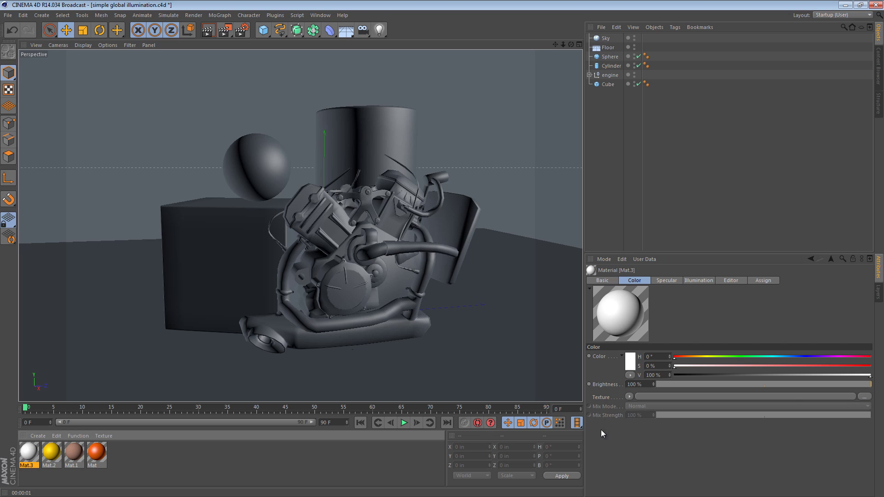
{"action": "left_click", "coordinate": [663, 375]}
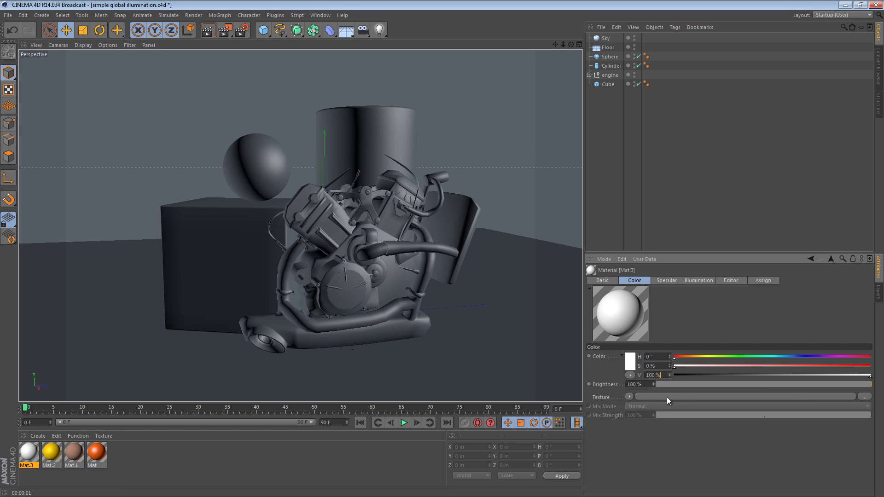
{"action": "left_click_drag", "start_coordinate": [28, 453], "coordinate": [96, 316]}
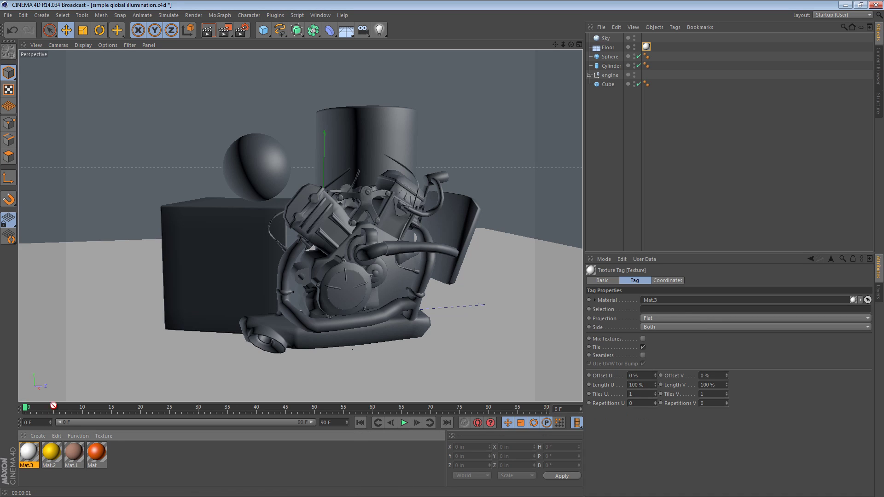
{"action": "left_click_drag", "start_coordinate": [125, 149], "coordinate": [125, 149]}
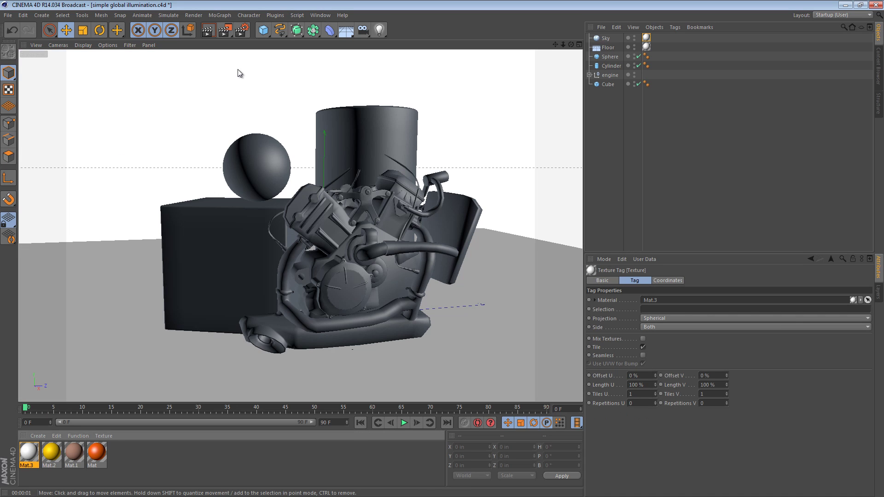
{"action": "left_click", "coordinate": [208, 31]}
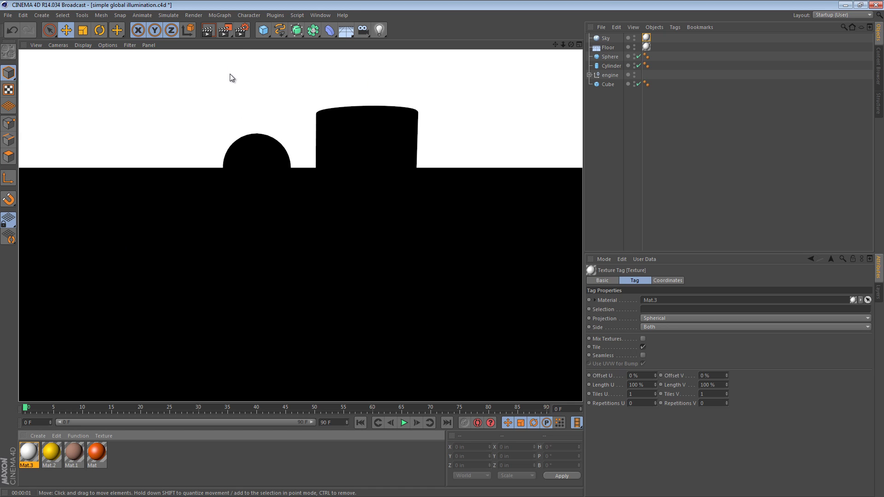
In Render Settings, add the Global Illumination post effect from the Effect list.
{"action": "left_click", "coordinate": [242, 31]}
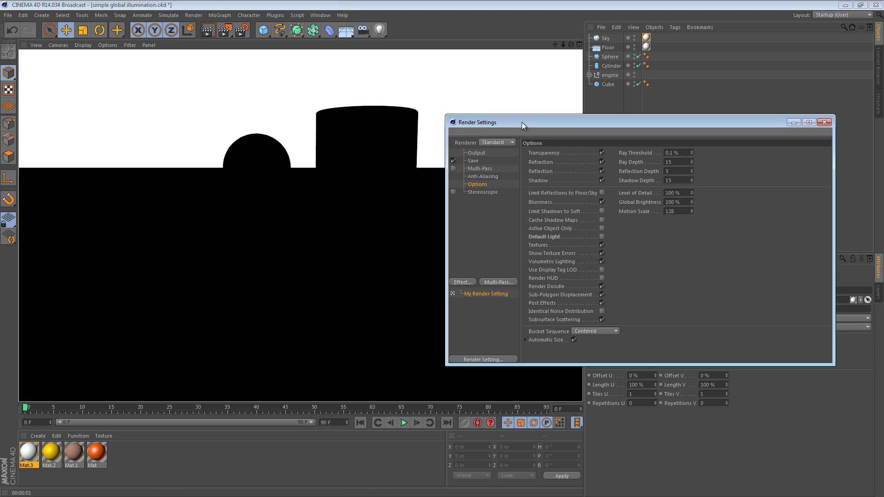
{"action": "left_click_drag", "start_coordinate": [523, 122], "coordinate": [541, 117]}
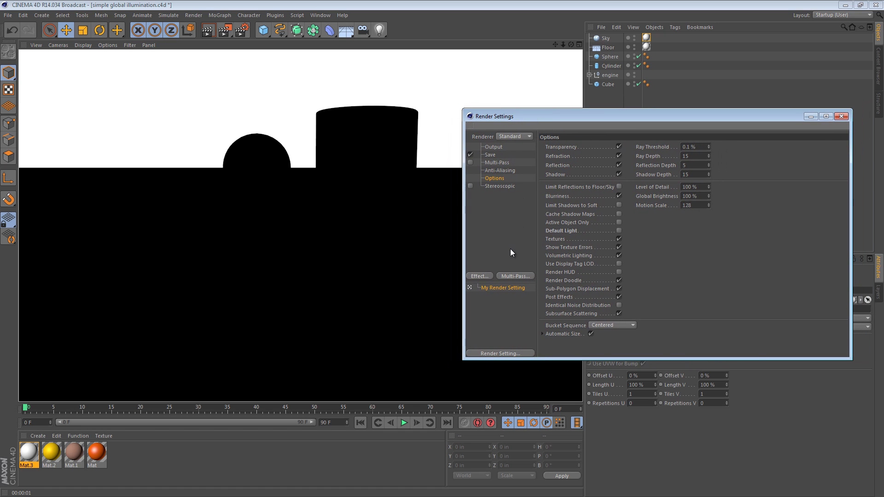
{"action": "left_click", "coordinate": [479, 277]}
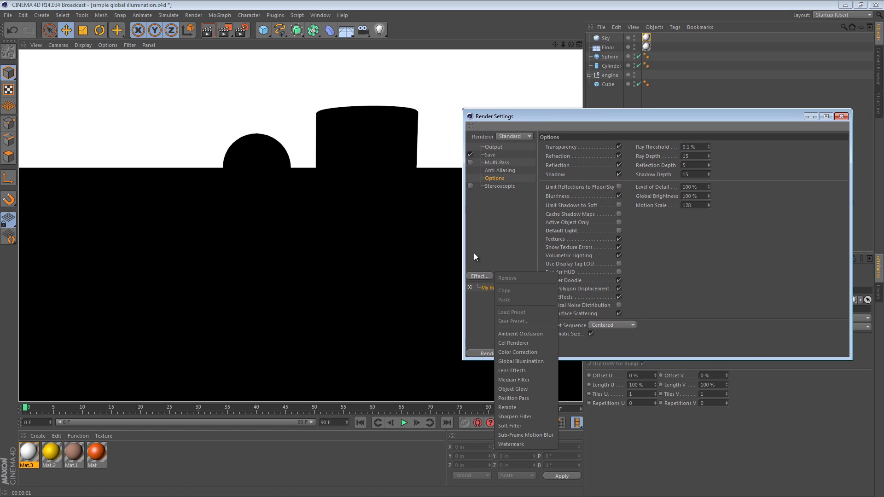
{"action": "left_click", "coordinate": [528, 226]}
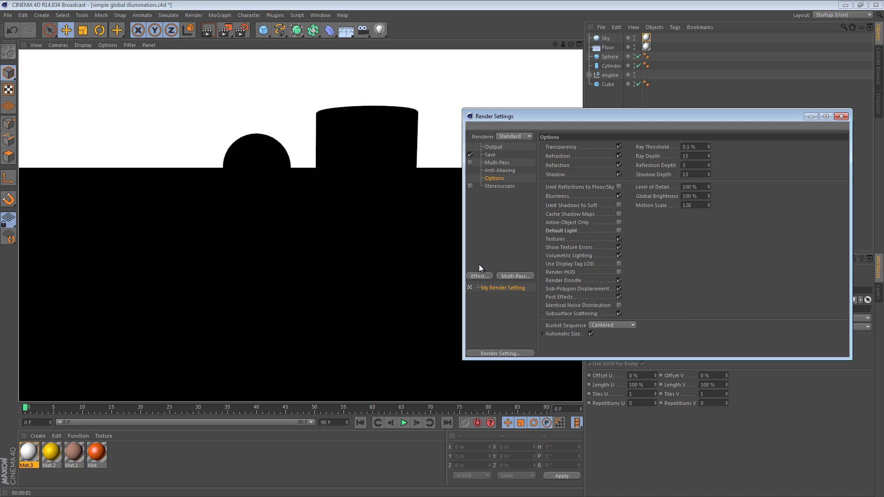
{"action": "left_click", "coordinate": [479, 276]}
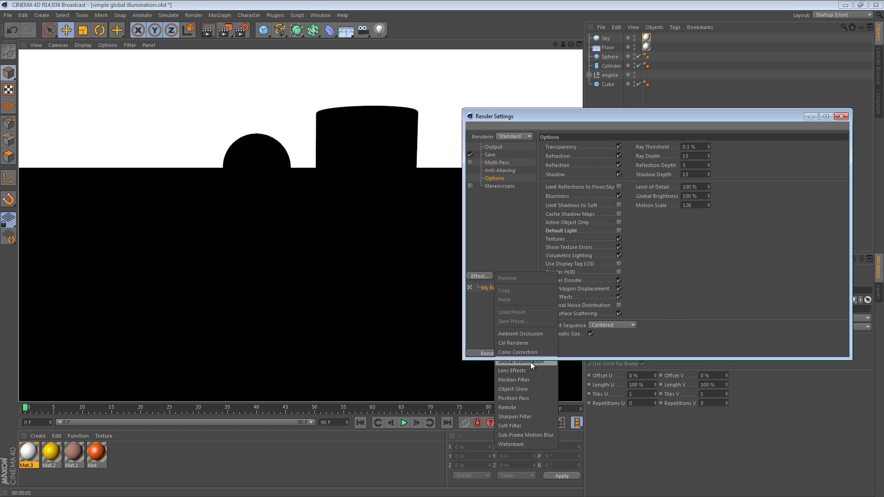
{"action": "left_click", "coordinate": [518, 362]}
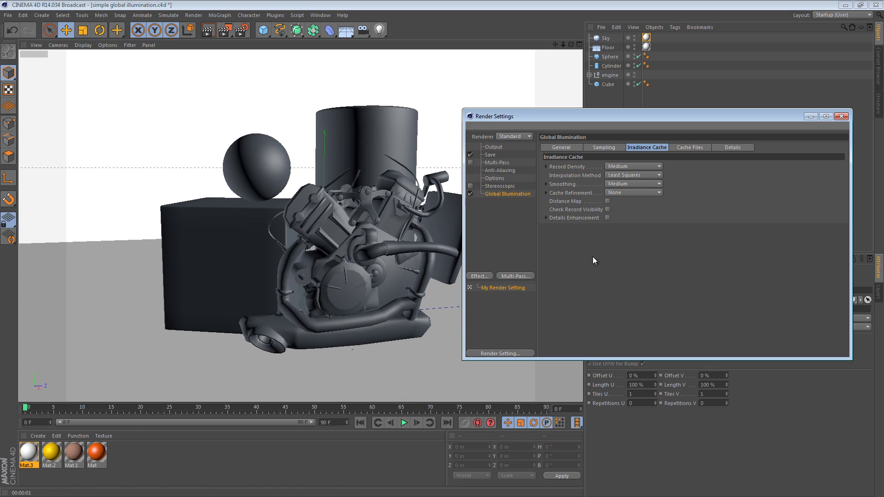
Render a first global-illumination preview in the viewport.
{"action": "left_click_drag", "start_coordinate": [520, 114], "coordinate": [550, 109]}
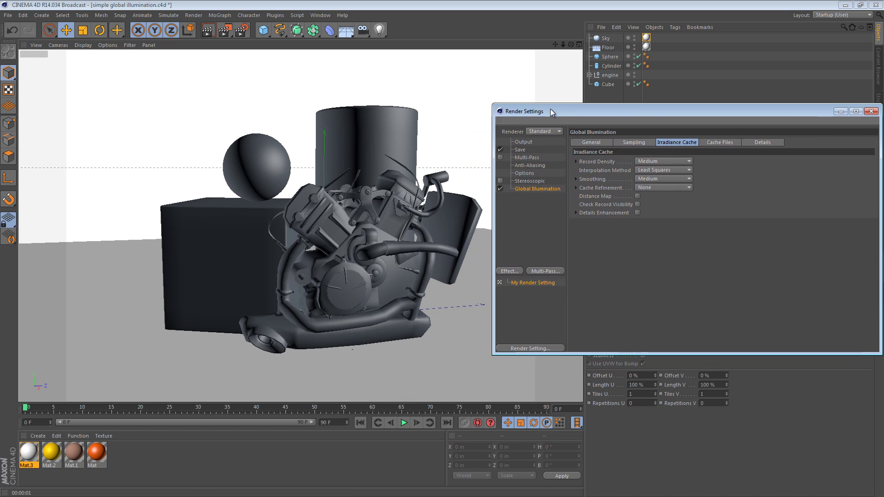
{"action": "left_click", "coordinate": [206, 32]}
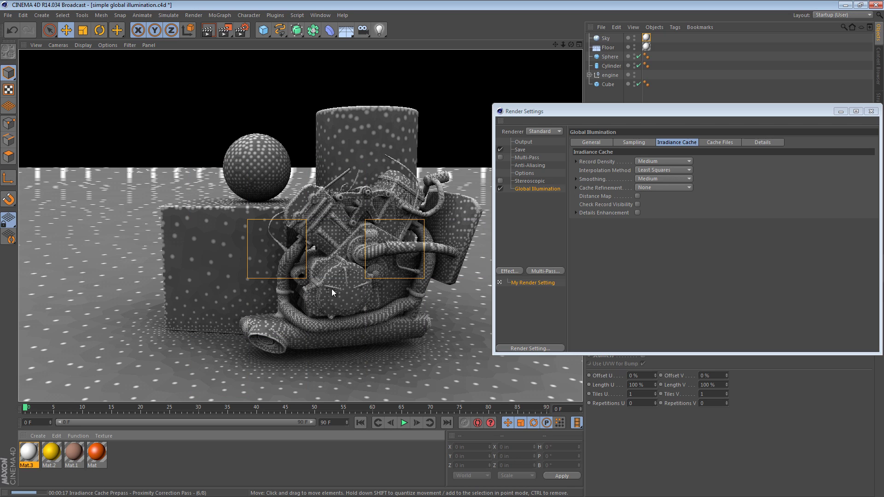
{"action": "left_click", "coordinate": [615, 271]}
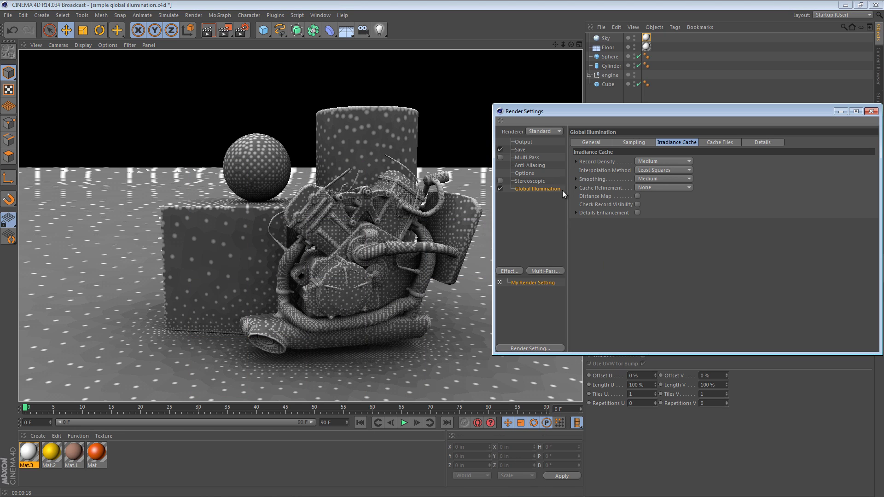
Set GI Irradiance Cache Record Density to Low and Sampling Samples to Low.
{"action": "left_click", "coordinate": [645, 161]}
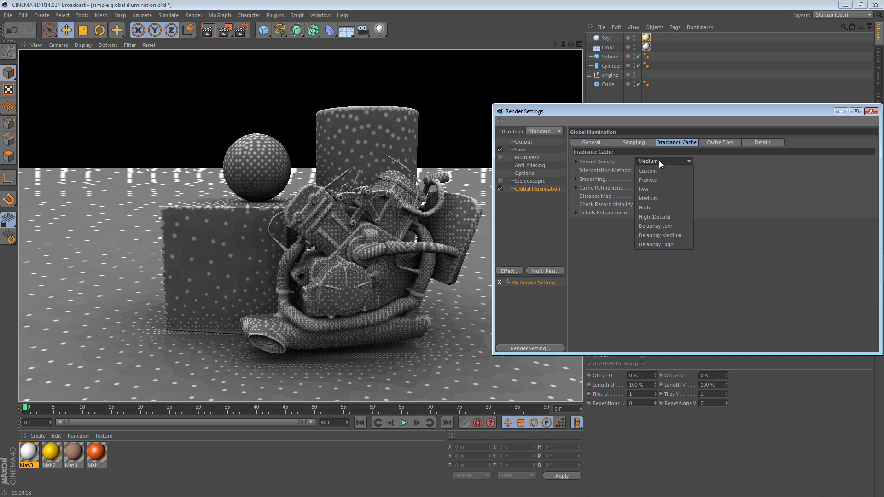
{"action": "left_click", "coordinate": [658, 188]}
{"action": "left_click", "coordinate": [628, 142]}
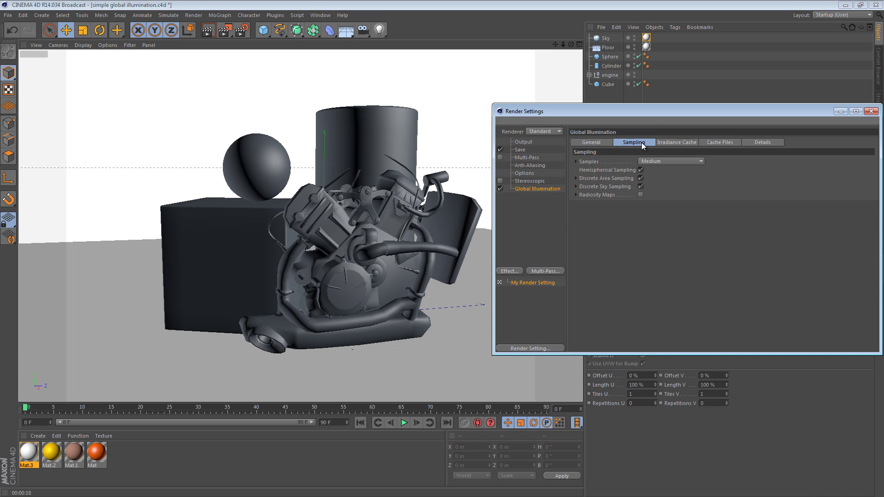
{"action": "left_click", "coordinate": [649, 161]}
{"action": "left_click", "coordinate": [653, 189]}
{"action": "left_click", "coordinate": [589, 144]}
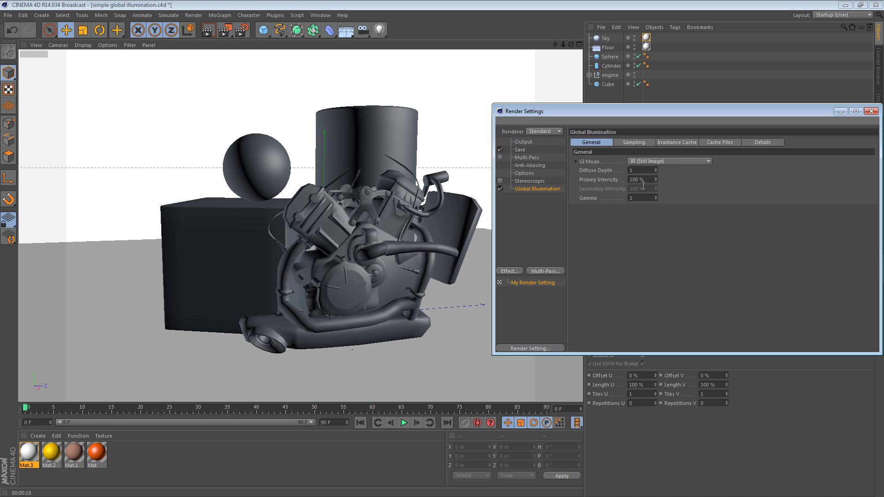
{"action": "left_click", "coordinate": [694, 143]}
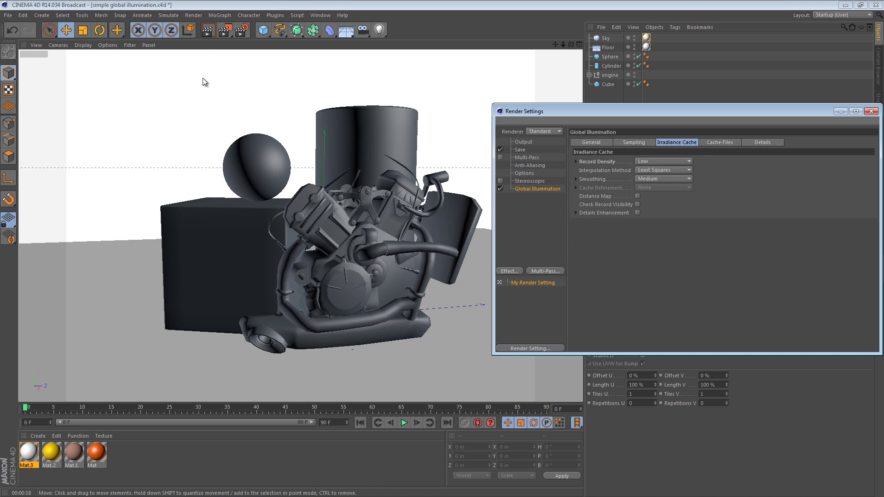
Render the viewport using the Low global-illumination settings.
{"action": "left_click", "coordinate": [208, 30]}
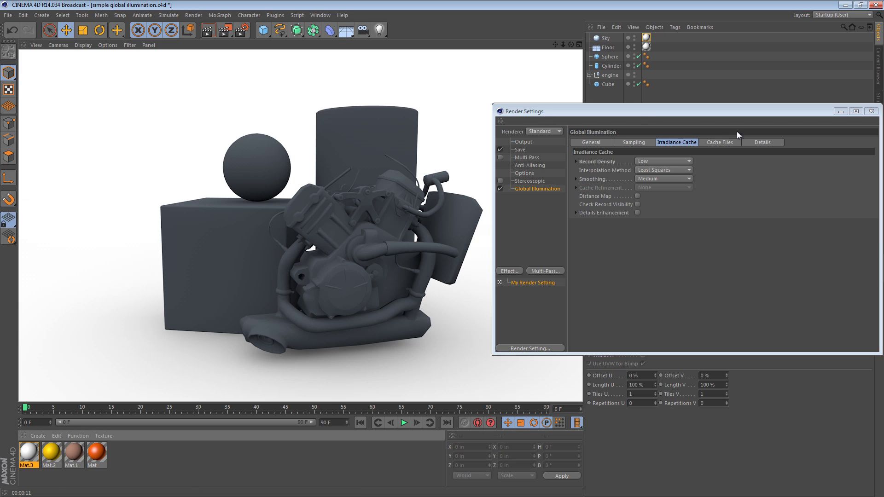
Apply clay Mat.1 to the engine, yellow Mat.2 to the Sphere, and orange Mat to Cube and Cylinder.
{"action": "left_click", "coordinate": [872, 111]}
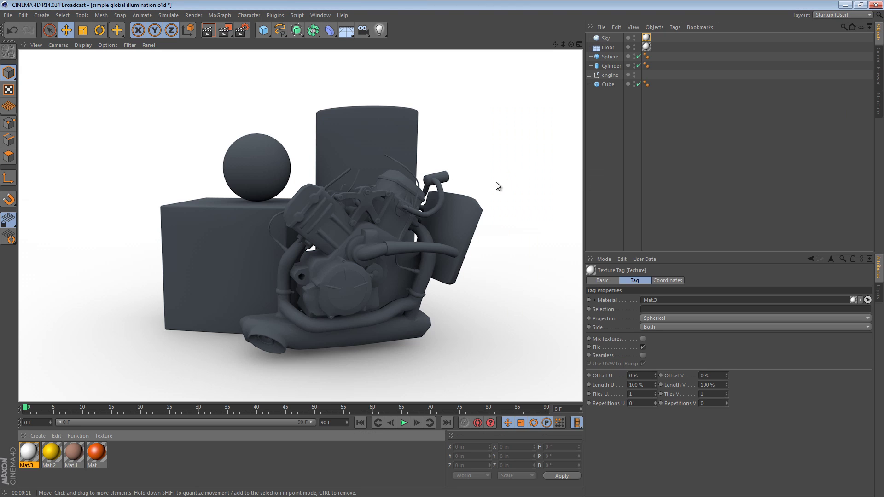
{"action": "left_click", "coordinate": [171, 476]}
{"action": "left_click_drag", "start_coordinate": [72, 454], "coordinate": [610, 73]}
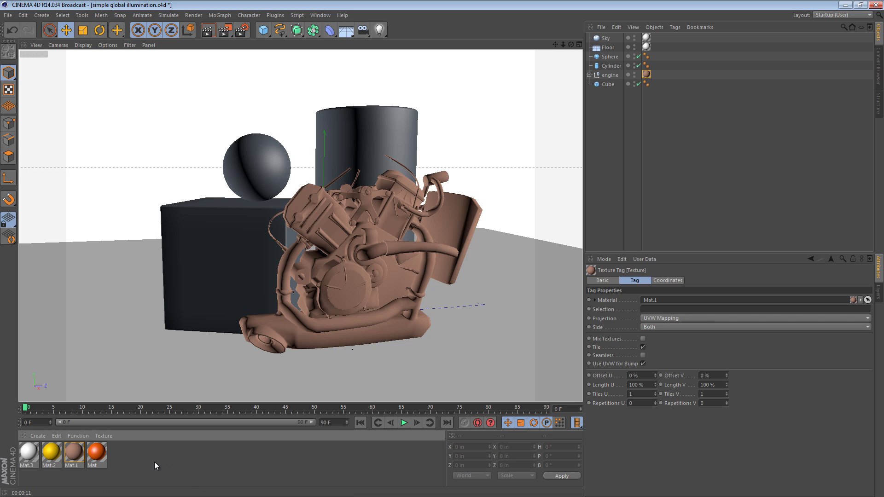
{"action": "left_click", "coordinate": [50, 459]}
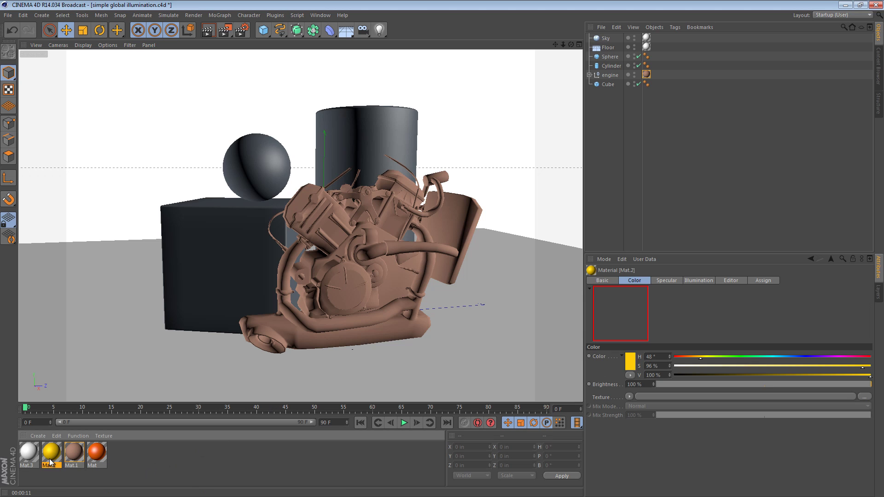
{"action": "left_click_drag", "start_coordinate": [49, 462], "coordinate": [606, 57]}
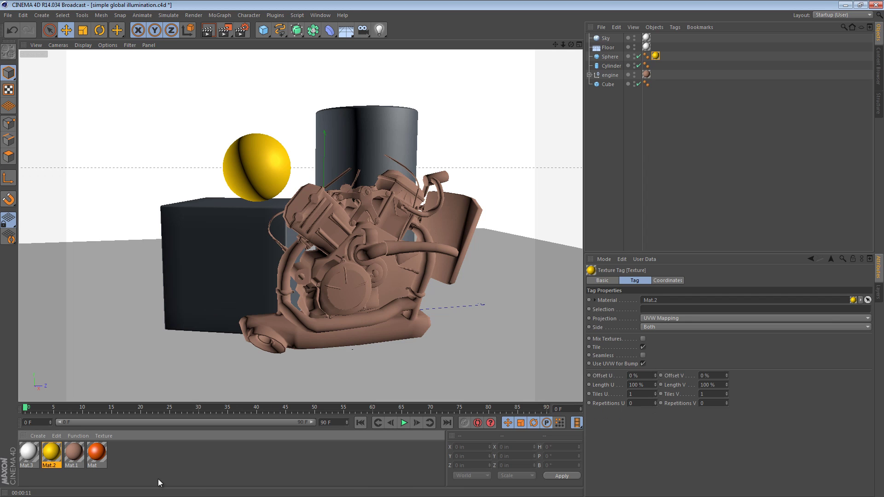
{"action": "left_click", "coordinate": [123, 460]}
{"action": "left_click_drag", "start_coordinate": [94, 459], "coordinate": [665, 66]}
{"action": "left_click", "coordinate": [680, 88]}
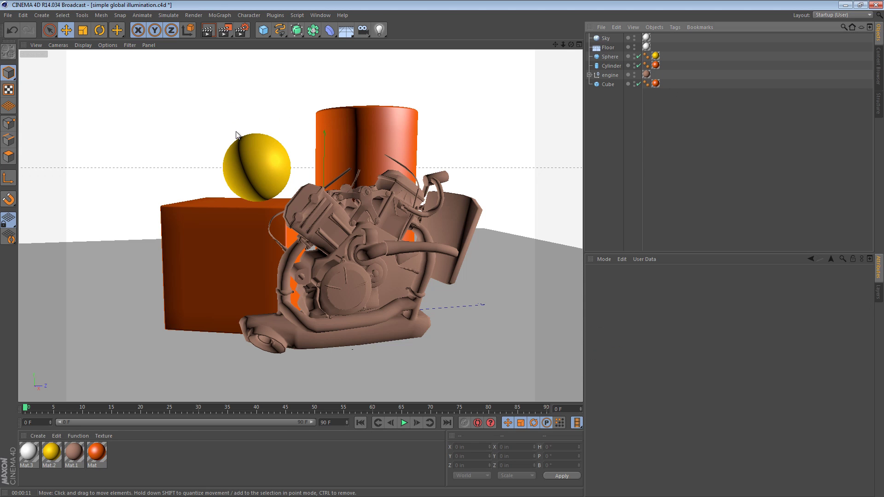
Render the viewport to preview the coloured materials under global illumination.
{"action": "left_click", "coordinate": [208, 30]}
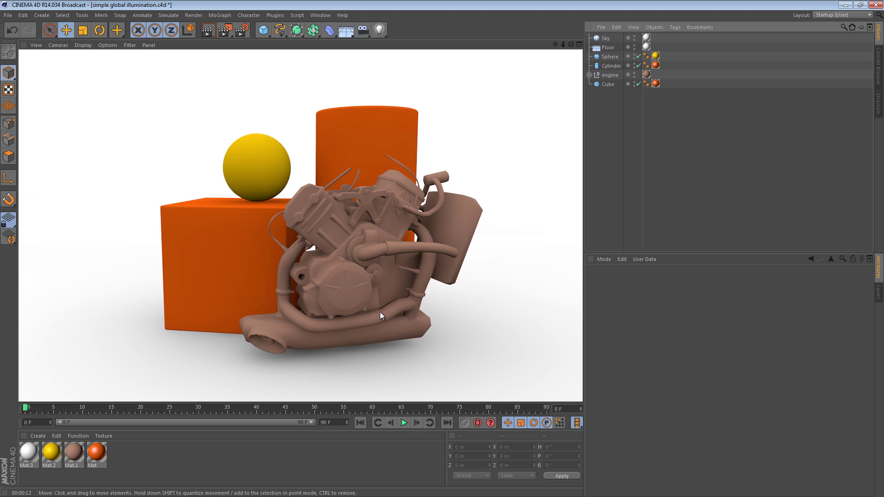
Add an omni light, light the view by it alone, and split into four panes.
{"action": "left_click", "coordinate": [380, 30]}
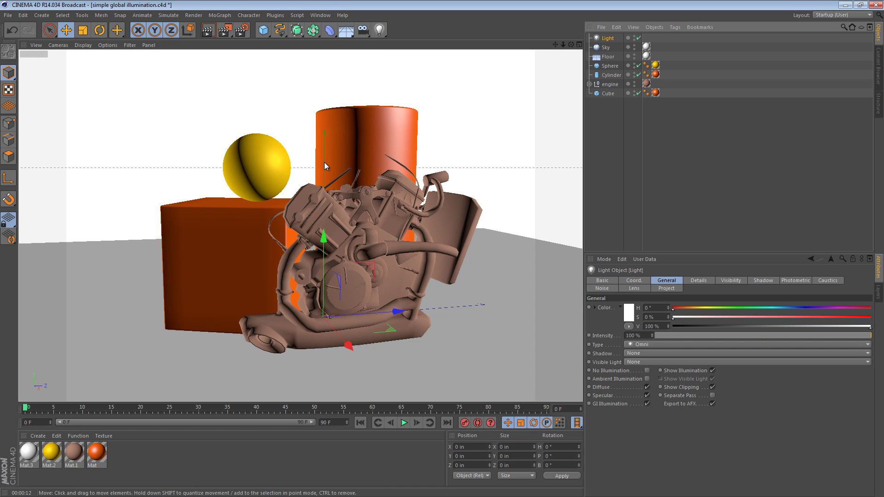
{"action": "key", "text": "n"}
{"action": "key", "text": "a"}
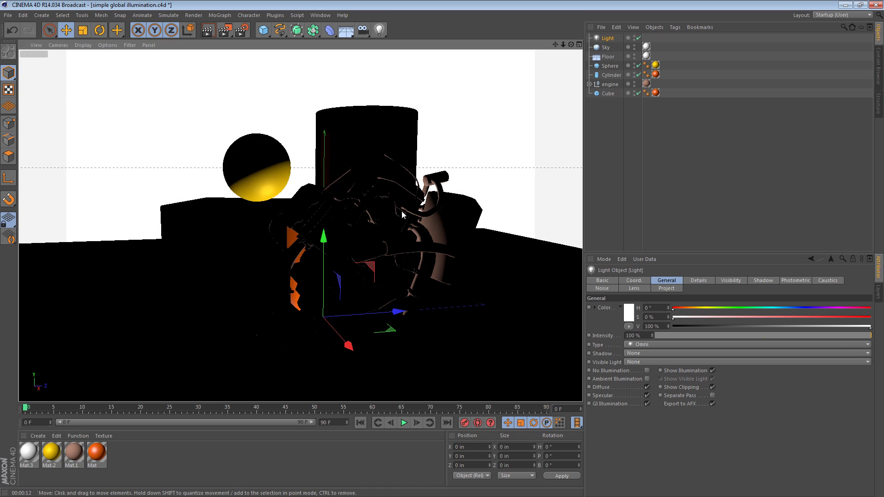
{"action": "middle_click", "coordinate": [383, 192]}
Position the light high and front-right of the objects, then render the viewport.
{"action": "left_click_drag", "start_coordinate": [470, 161], "coordinate": [502, 189]}
{"action": "left_click_drag", "start_coordinate": [504, 249], "coordinate": [503, 186]}
{"action": "left_click_drag", "start_coordinate": [244, 194], "coordinate": [148, 115]}
{"action": "left_click", "coordinate": [149, 118]}
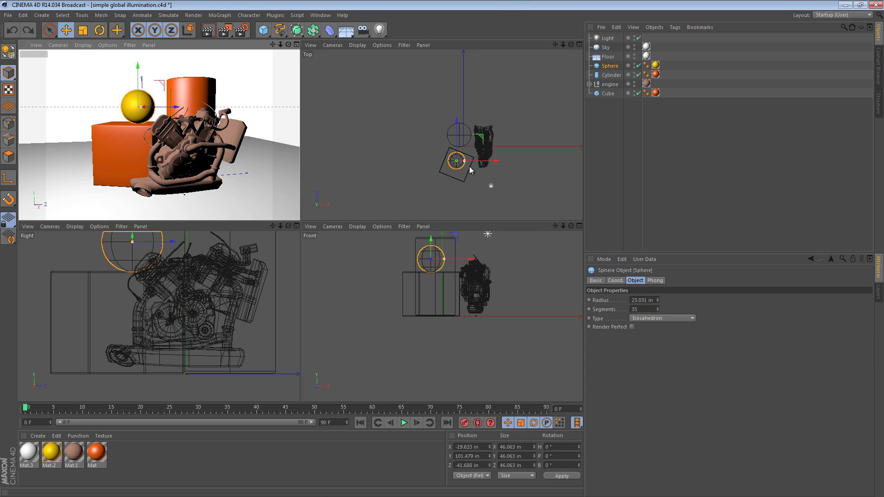
{"action": "left_click", "coordinate": [491, 186]}
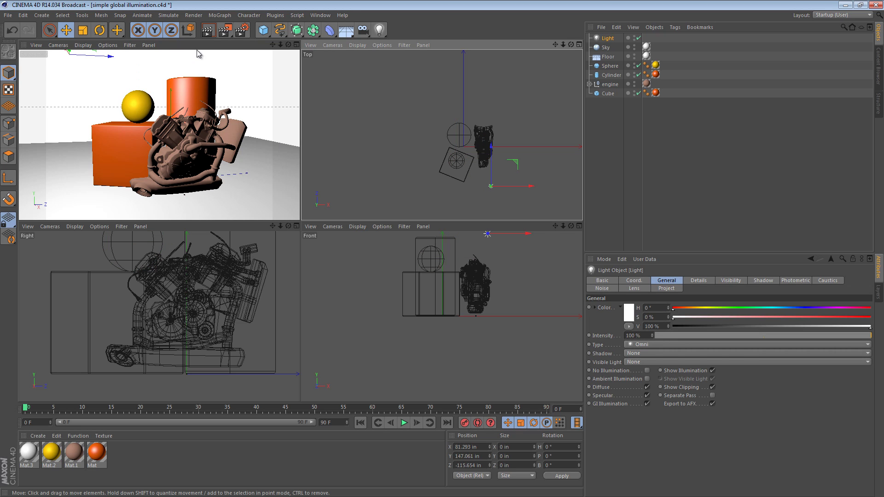
{"action": "left_click", "coordinate": [208, 30]}
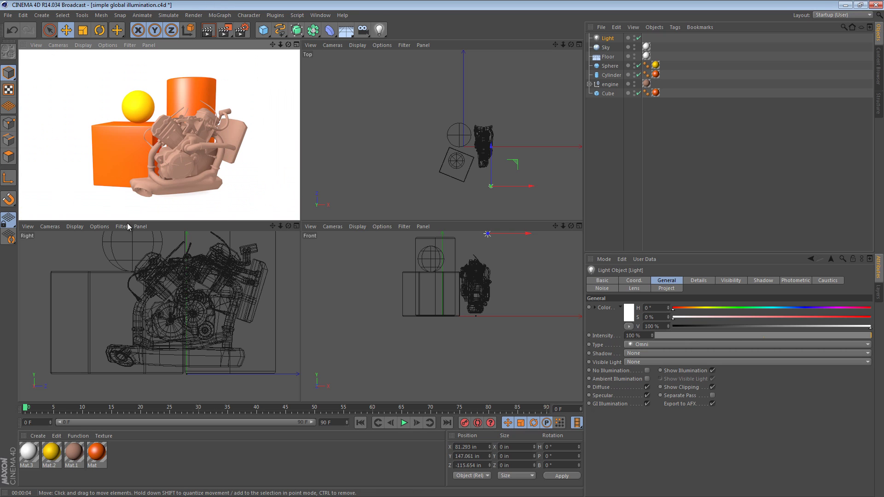
Make the light specular-only by turning off diffuse, nudge it, and lower intensity to 71%.
{"action": "left_click", "coordinate": [210, 139]}
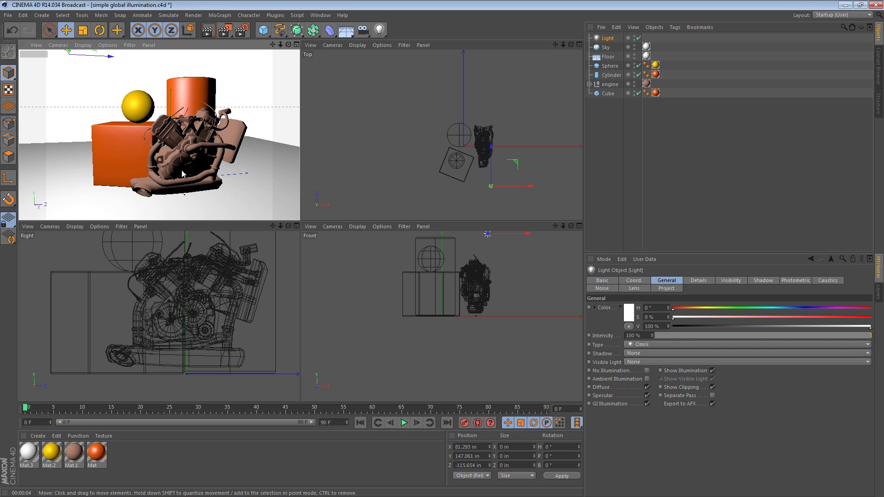
{"action": "middle_click", "coordinate": [230, 145]}
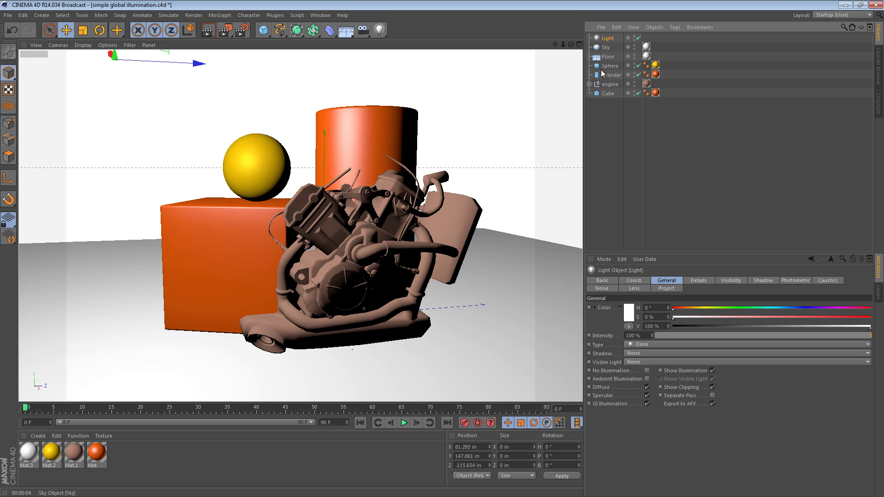
{"action": "left_click", "coordinate": [647, 388]}
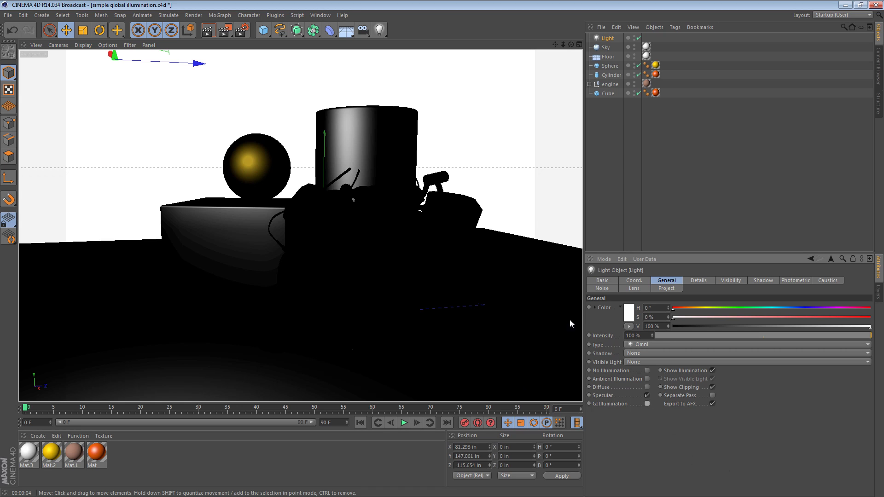
{"action": "mouse_move", "coordinate": [137, 154]}
{"action": "left_mouse_down"}
{"action": "mouse_move", "coordinate": [190, 126]}
{"action": "mouse_move", "coordinate": [324, 188]}
{"action": "mouse_move", "coordinate": [146, 136]}
{"action": "mouse_move", "coordinate": [129, 145]}
{"action": "left_mouse_up"}
{"action": "left_click_drag", "start_coordinate": [871, 336], "coordinate": [813, 336]}
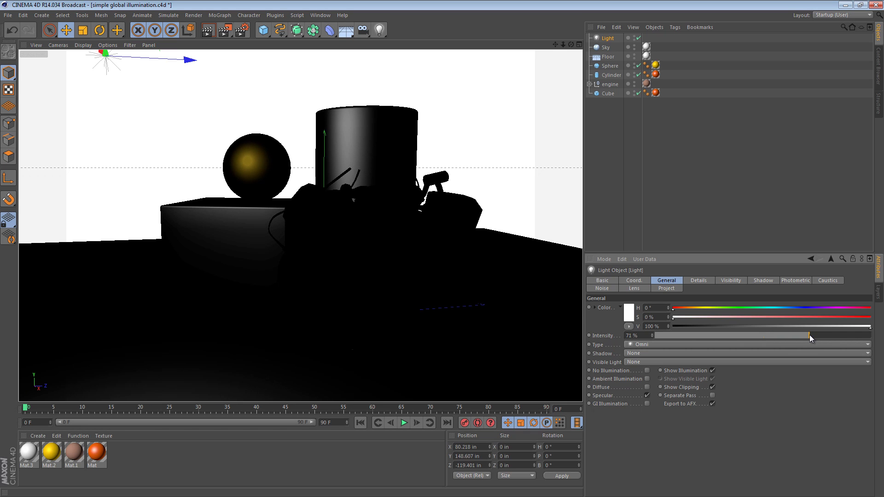
Test-render the scene lit by the specular-only light, then reopen Render Settings at Global Illumination.
{"action": "left_click", "coordinate": [208, 30]}
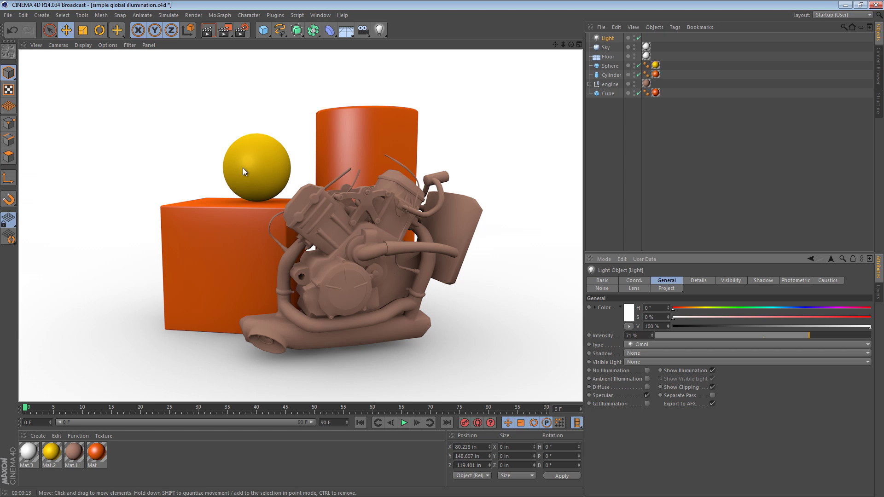
{"action": "left_click", "coordinate": [237, 32]}
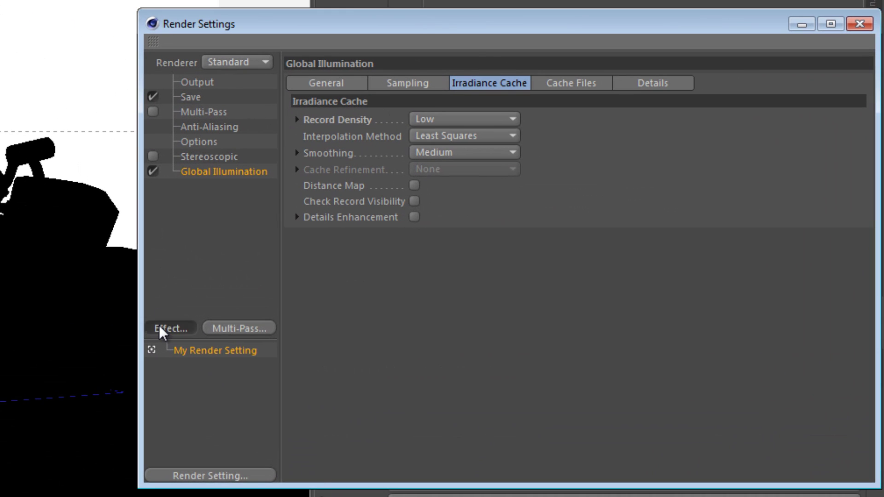
Add the Ambient Occlusion effect with Minimum Samples 8 and Maximum Samples 32.
{"action": "left_click", "coordinate": [168, 328]}
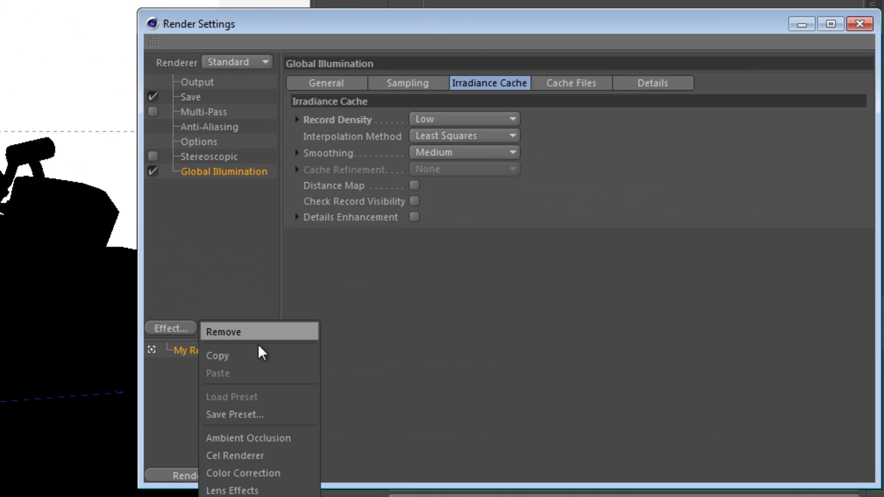
{"action": "left_click", "coordinate": [248, 439]}
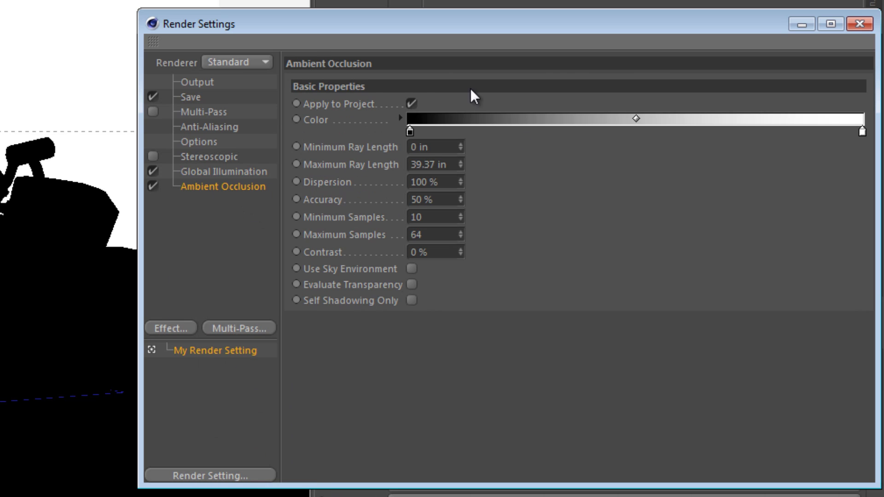
{"action": "double_click", "coordinate": [446, 216]}
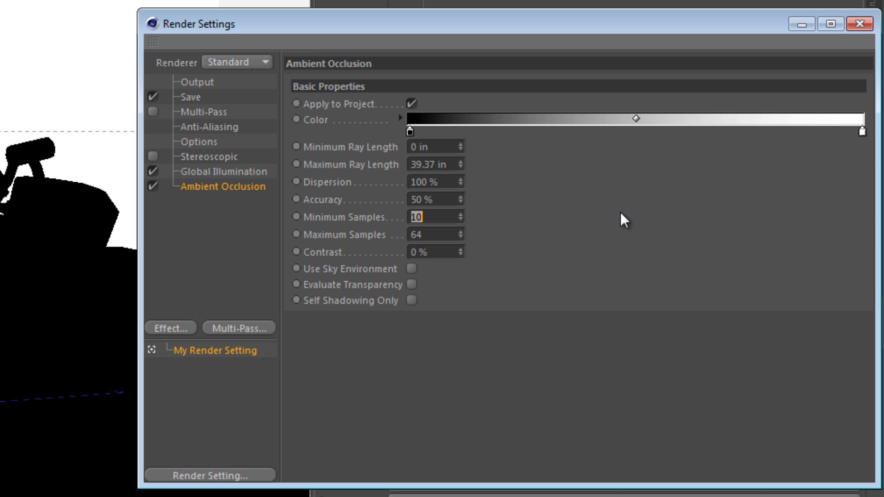
{"action": "type", "text": "8"}
{"action": "key", "text": "Tab"}
{"action": "type", "text": "32"}
{"action": "key", "text": "Return"}
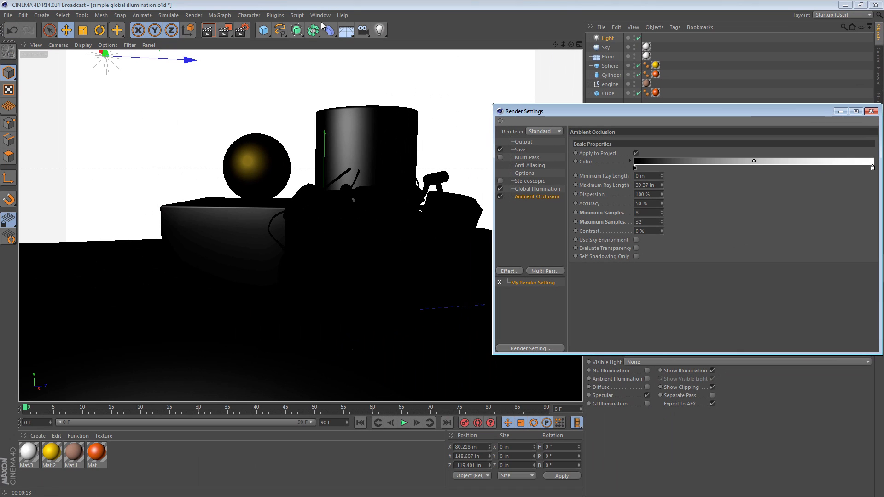
Render the final image with soft ambient-occlusion contact shadows on white, then close Render Settings.
{"action": "left_click", "coordinate": [213, 34]}
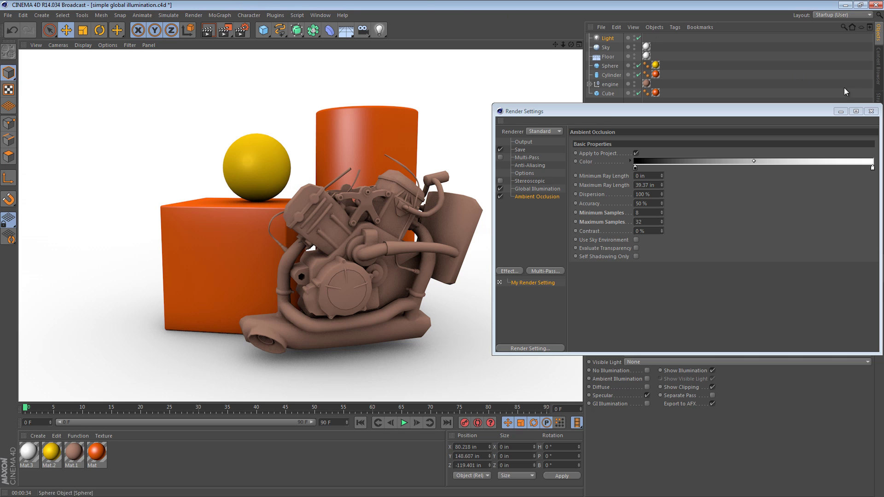
{"action": "left_click", "coordinate": [871, 111]}
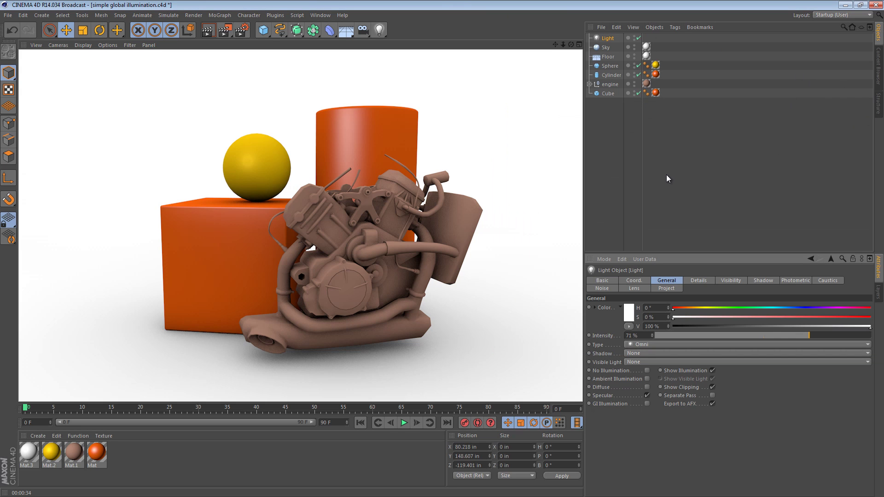